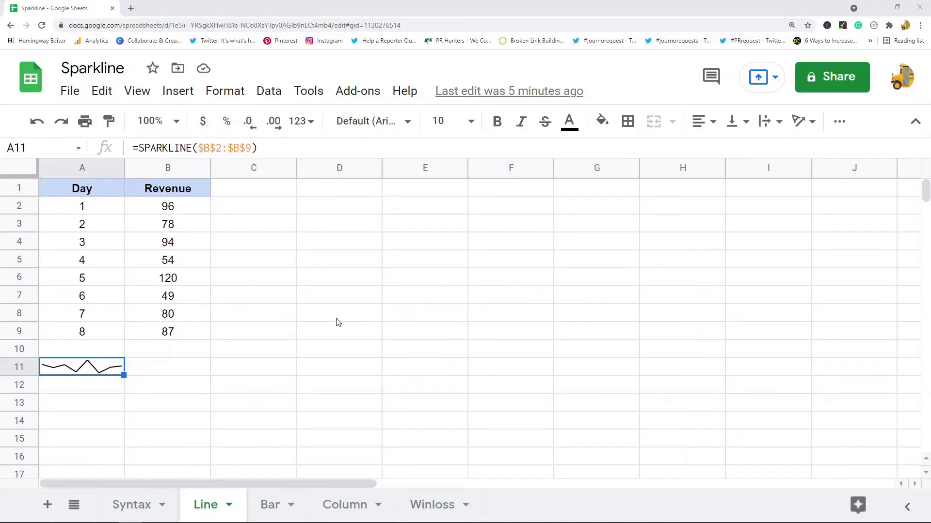
Open the Syntax sheet listing SPARKLINE(data, [options]) and its example uses.
left_click(139, 508)
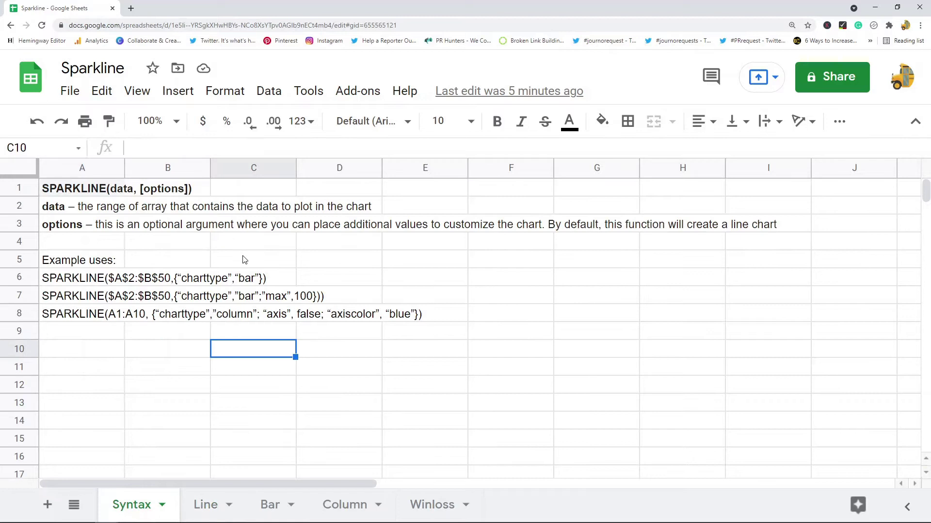
left_click(82, 194)
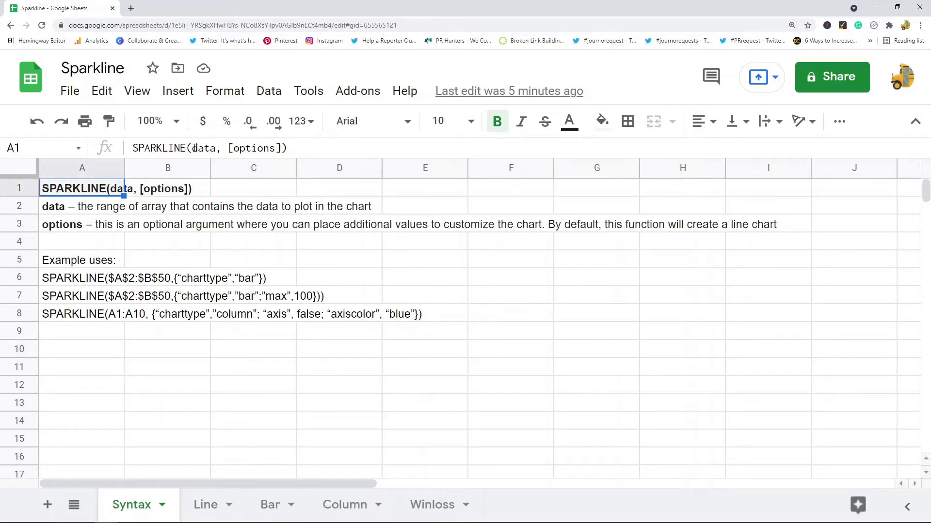
left_click_drag(216, 148, 194, 153)
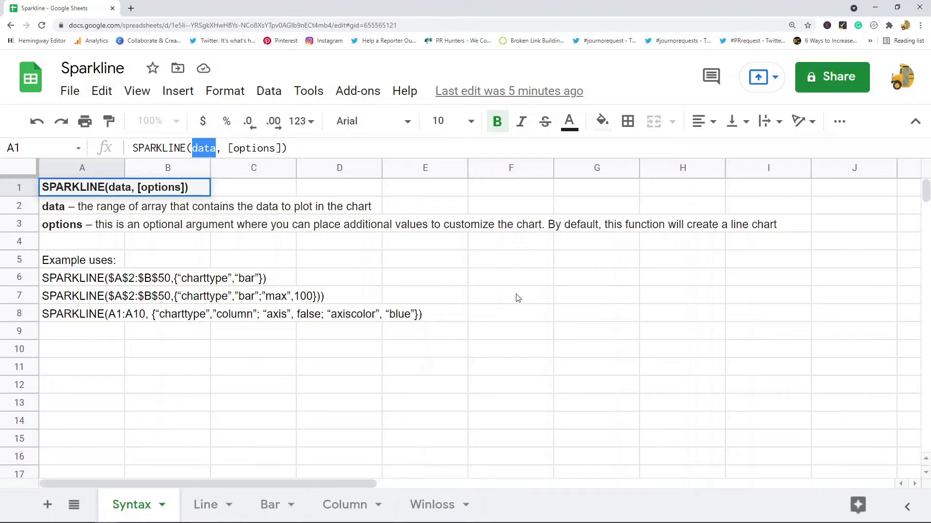
left_click_drag(227, 149, 281, 149)
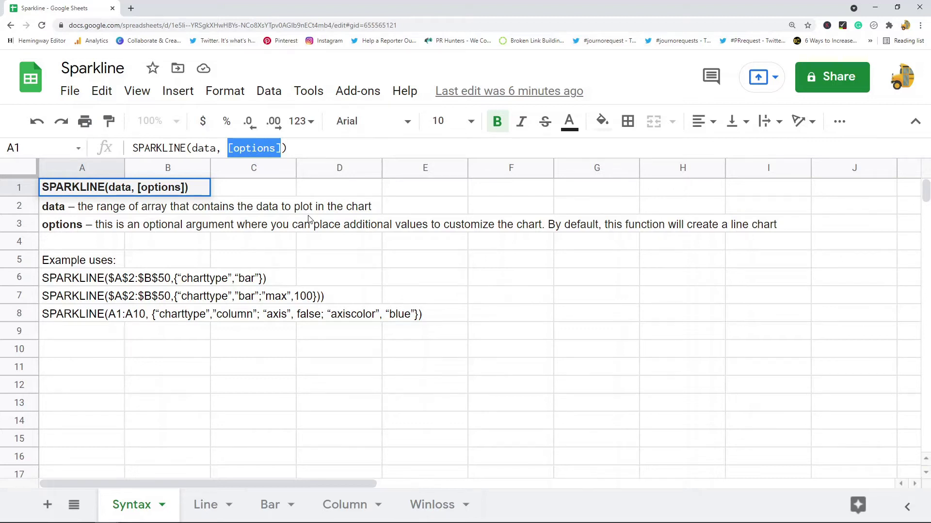
left_click_drag(92, 285, 91, 319)
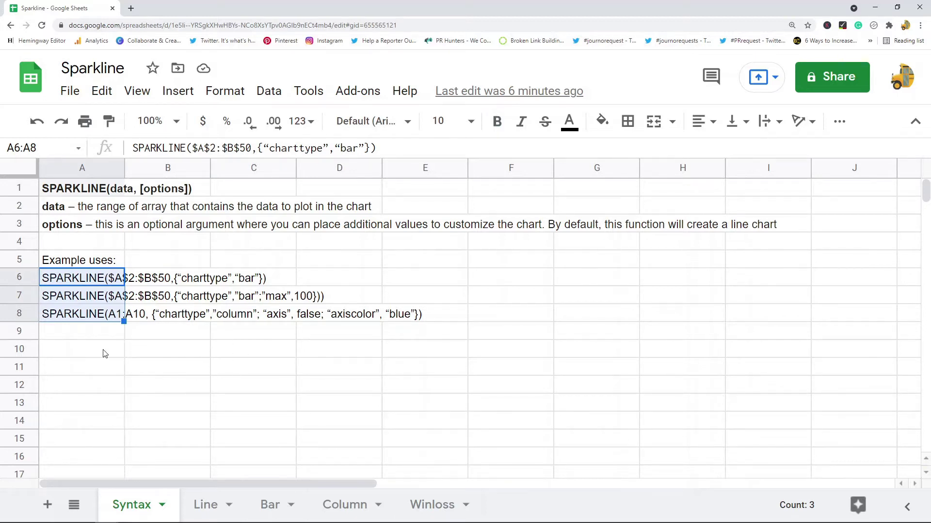
left_click(86, 286)
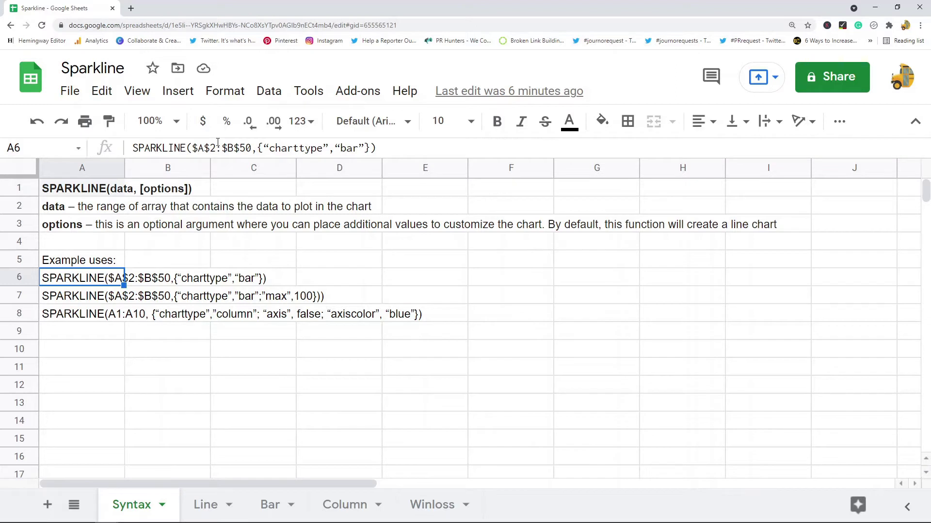
left_click_drag(190, 148, 368, 142)
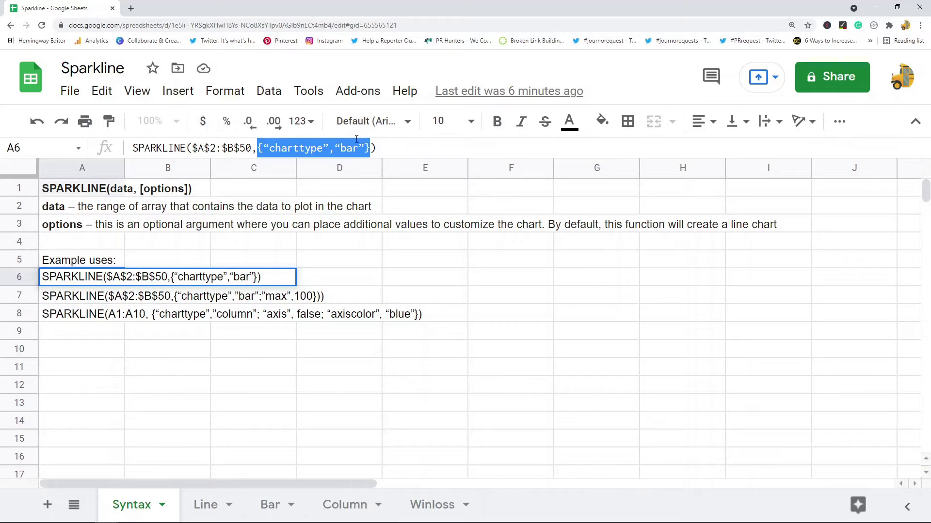
left_click(261, 148)
left_click_drag(257, 149, 260, 150)
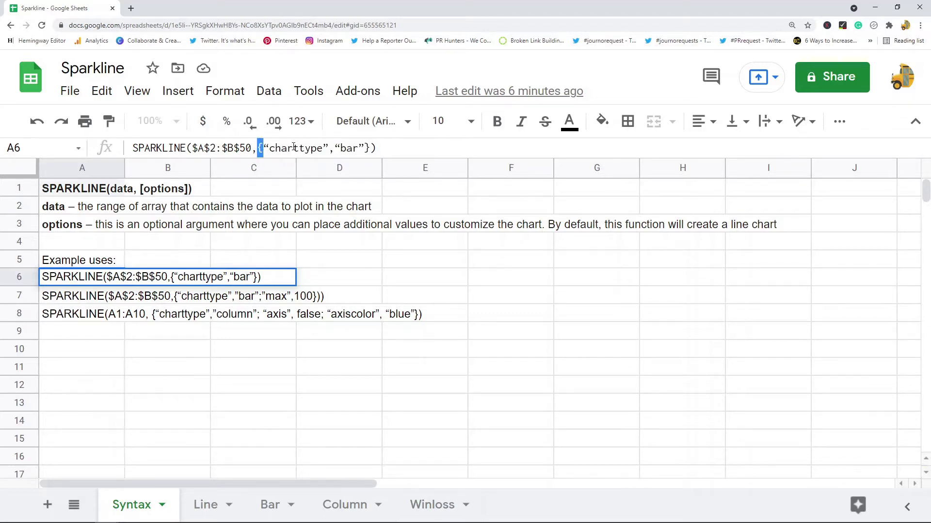
left_click_drag(363, 149, 369, 148)
left_click_drag(262, 148, 329, 147)
left_click(266, 147)
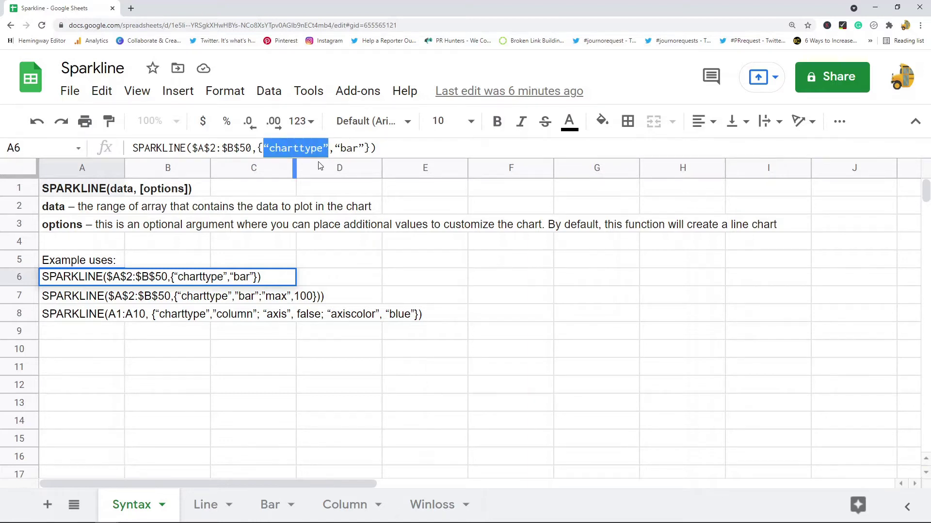
left_click_drag(334, 147, 365, 147)
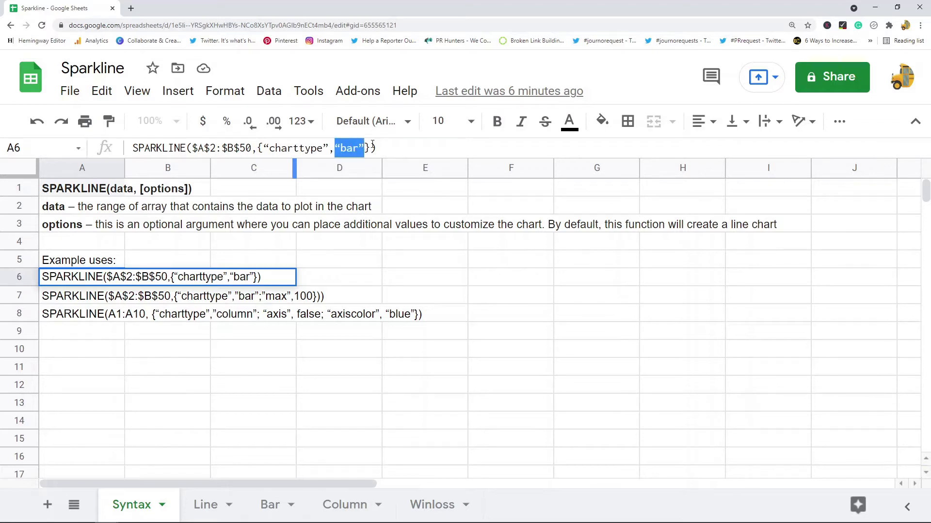
left_click(122, 296)
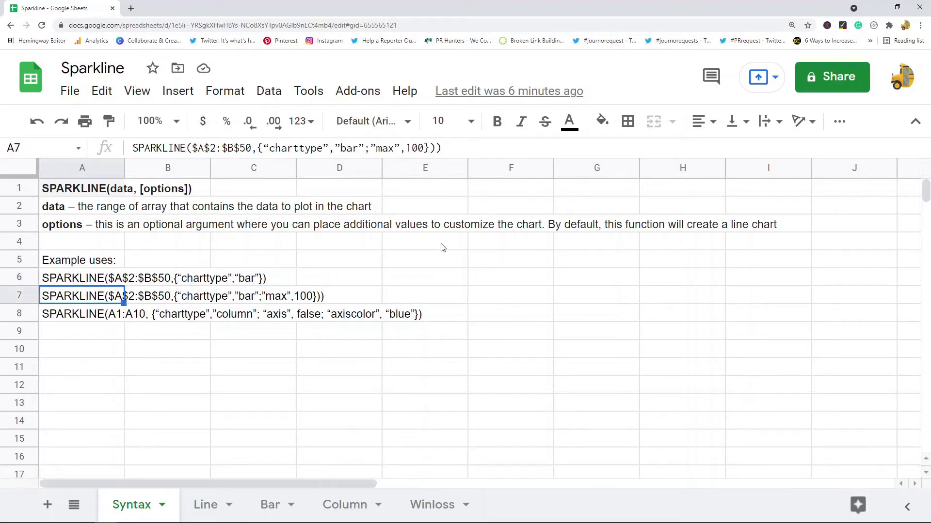
double_click(260, 147)
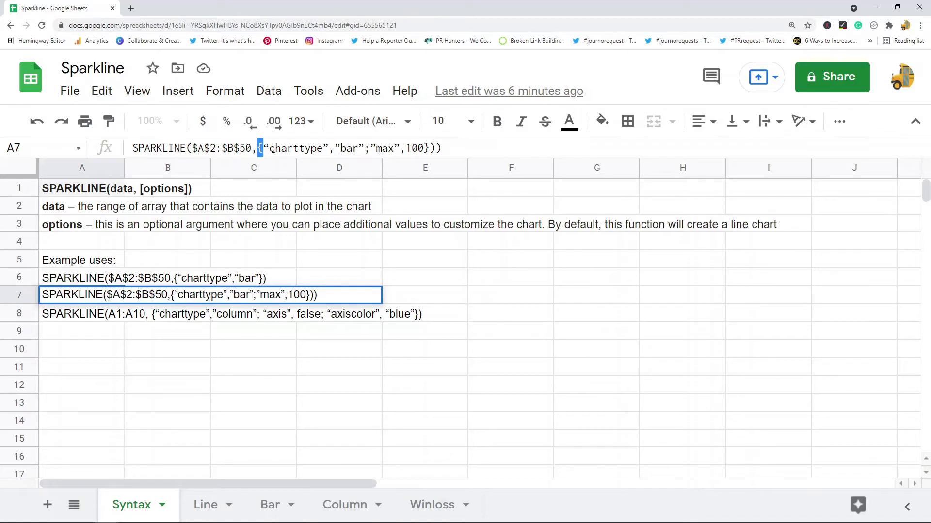
left_click(426, 148)
double_click(427, 148)
left_click(365, 148)
left_click_drag(365, 148, 370, 148)
left_click_drag(263, 148, 363, 144)
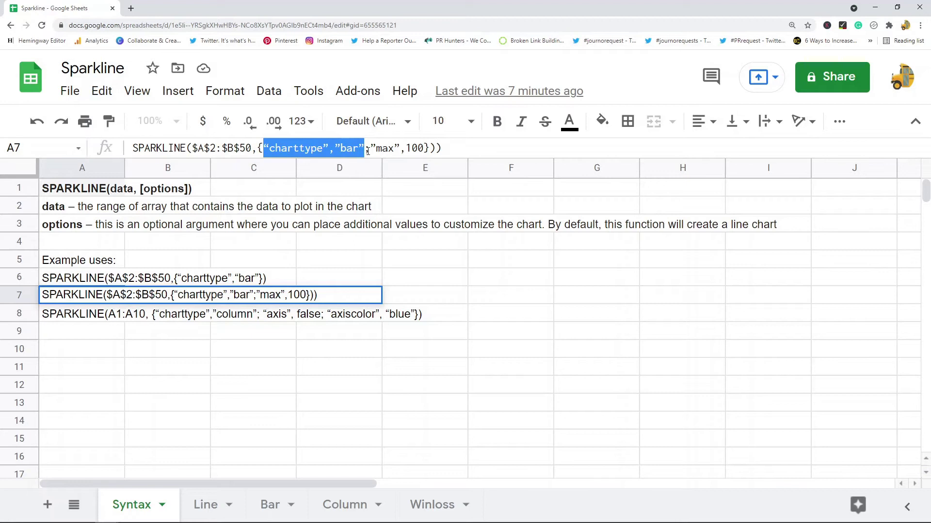
left_click(368, 150)
left_click_drag(370, 148, 396, 148)
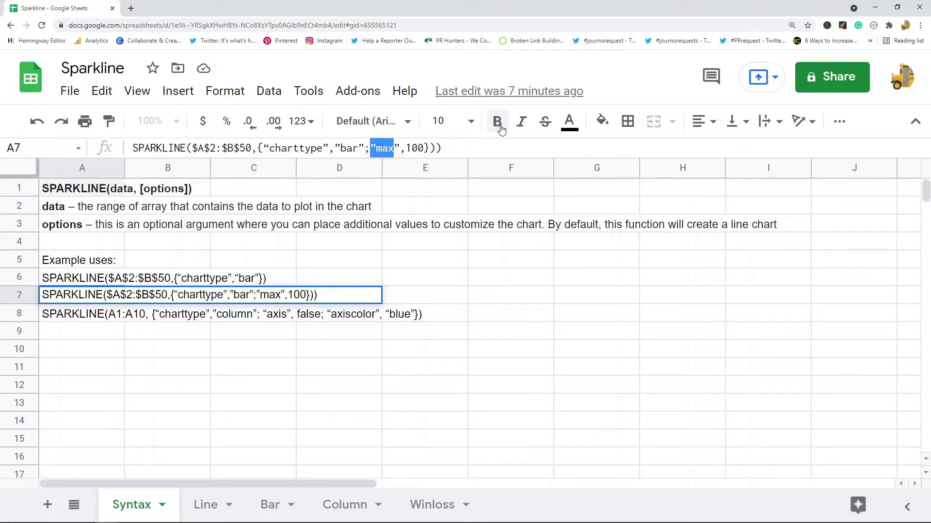
left_click(81, 317)
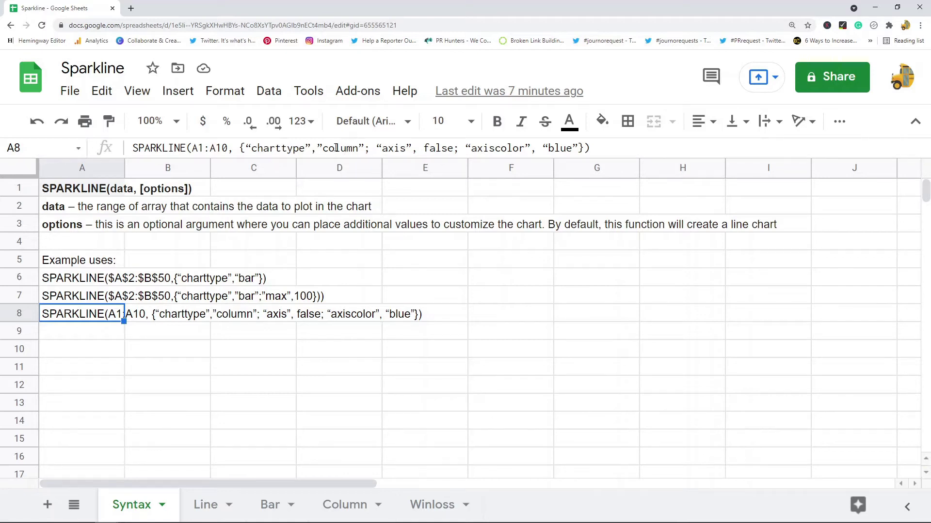
left_click_drag(241, 147, 587, 148)
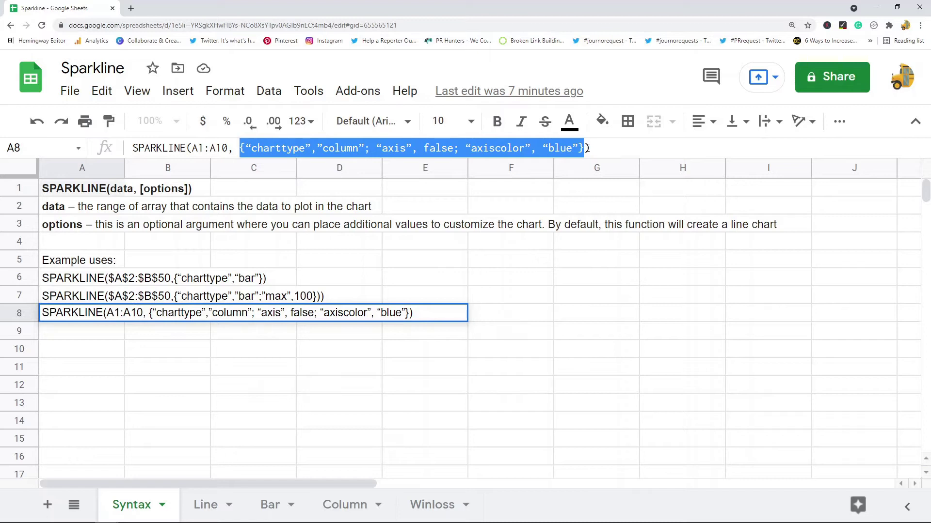
left_click(580, 148)
left_click_drag(578, 148, 583, 148)
left_click_drag(246, 147, 241, 148)
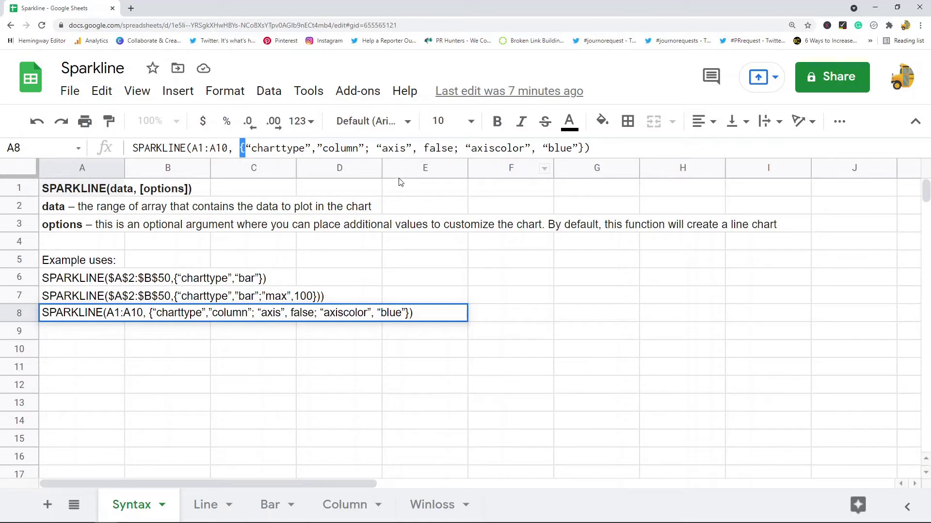
left_click(259, 149)
left_click_drag(250, 149, 358, 149)
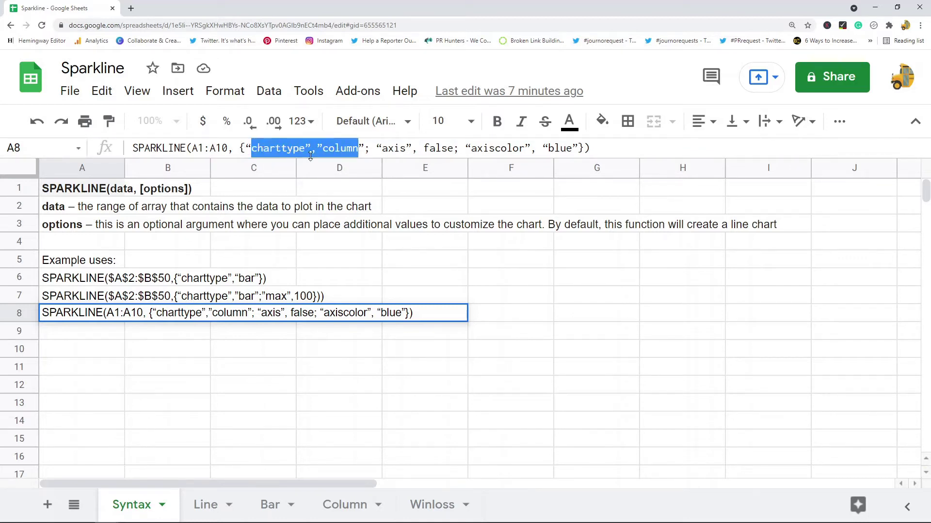
double_click(366, 150)
left_click_drag(376, 146, 411, 147)
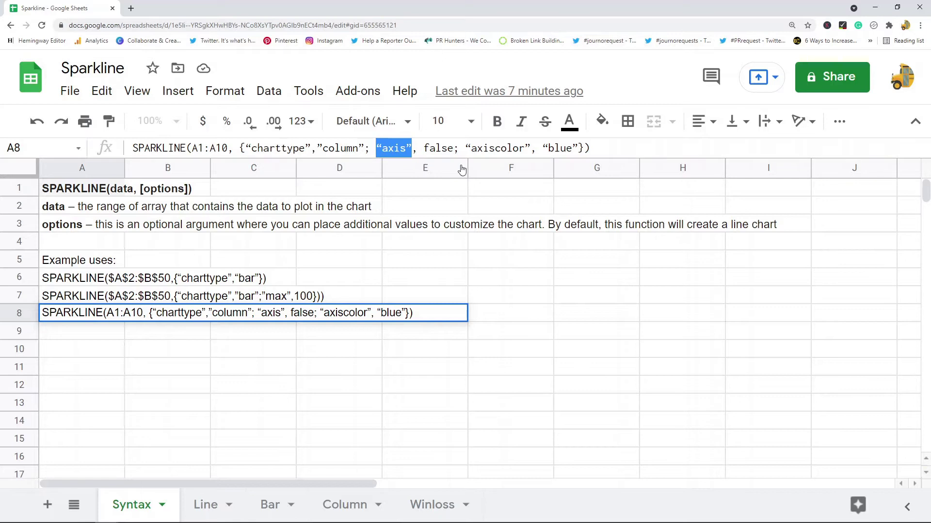
left_click(466, 148)
left_click_drag(466, 147, 526, 141)
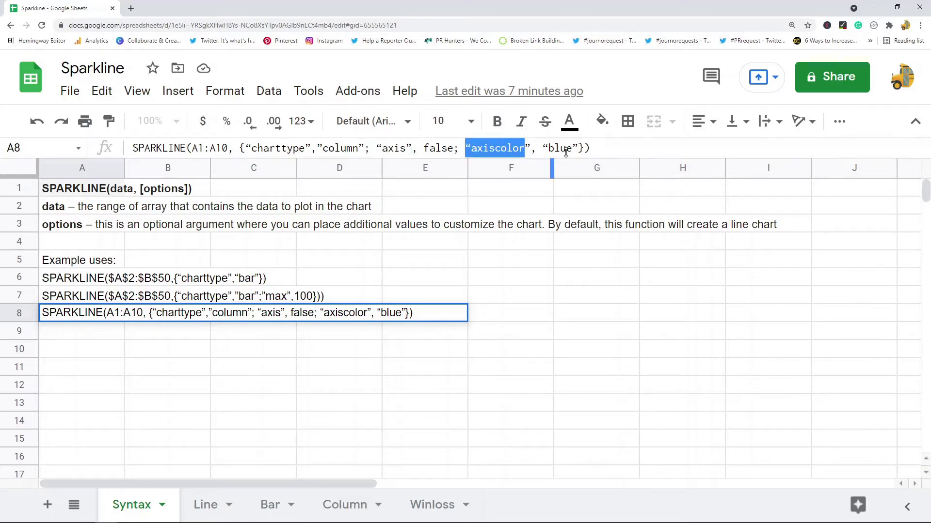
left_click(460, 149)
left_click_drag(460, 149, 453, 149)
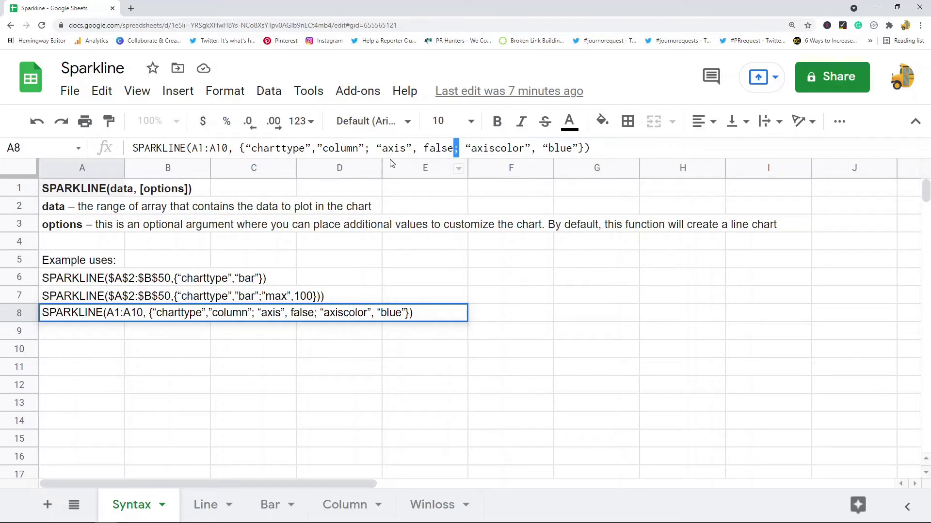
left_click(413, 149)
left_click_drag(371, 148, 363, 149)
left_click_drag(246, 148, 240, 149)
left_click(76, 279)
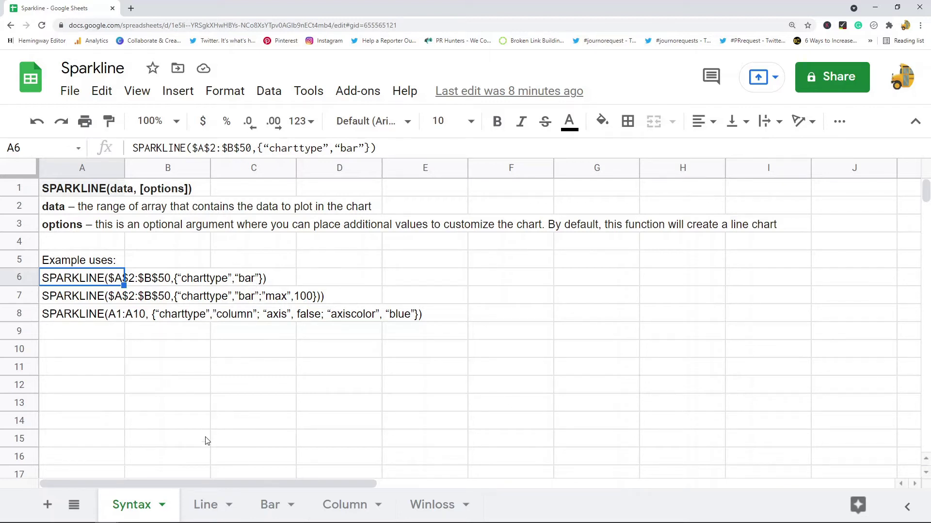
On the Line sheet, select the Day values in column A and the Revenue values in column B.
left_click(207, 511)
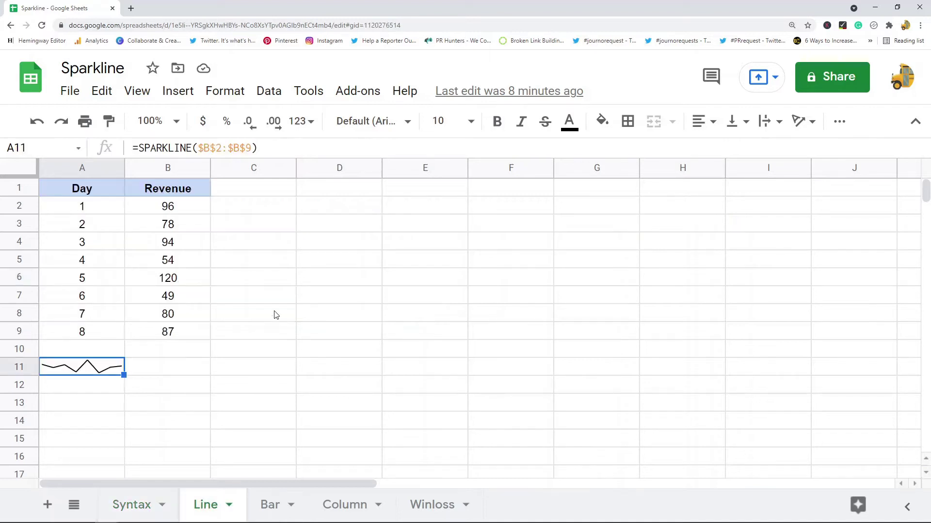
left_click(366, 251)
left_click(107, 211)
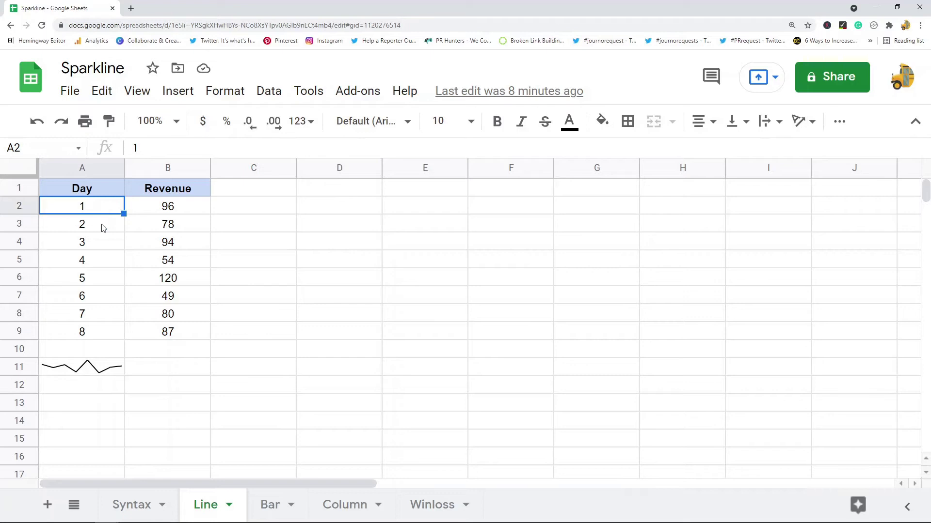
left_click_drag(103, 228, 104, 331)
left_click_drag(177, 202, 172, 329)
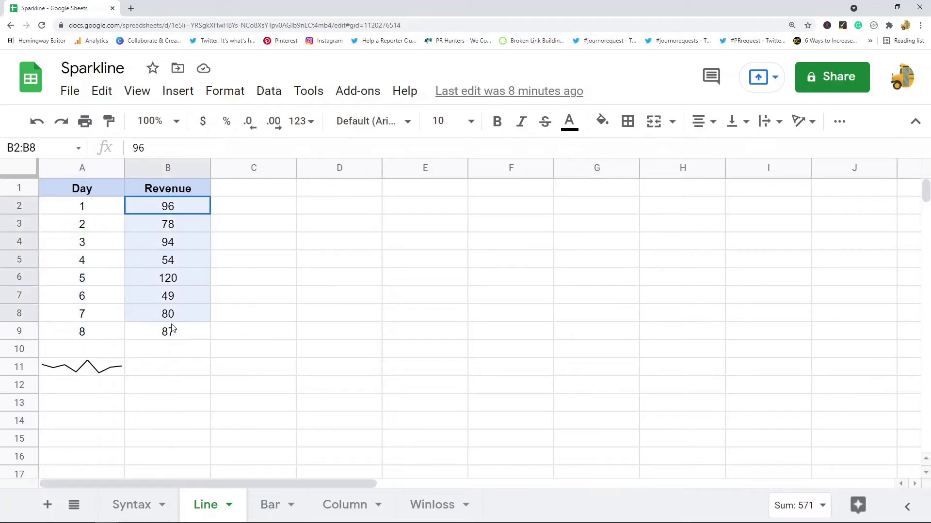
Highlight the Revenue range B2:B9 feeding the line sparkline in A11.
left_click(100, 371)
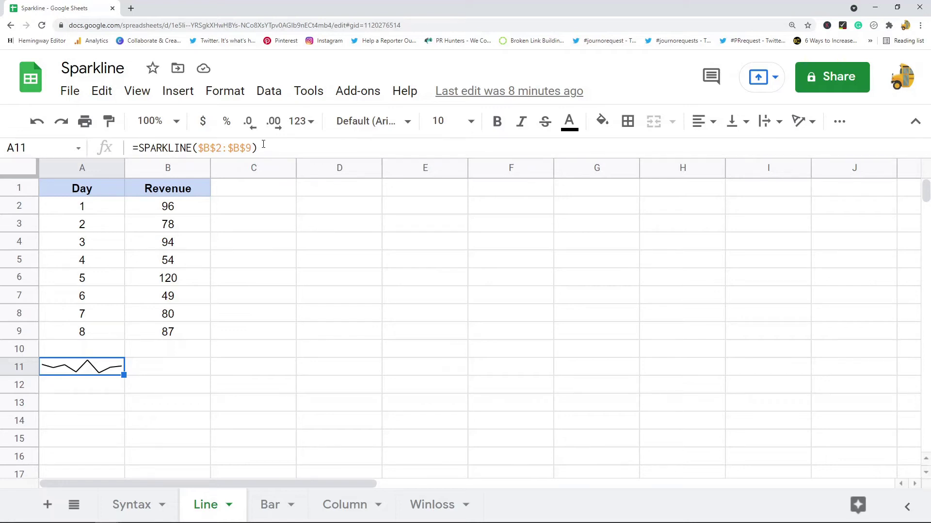
left_click_drag(184, 203, 184, 334)
left_click(103, 371)
Go through the nine line options xmin, xmax, ymin, ymax, color, empty, nan, rtl, linewidth.
scroll(243, 291, "down", 5)
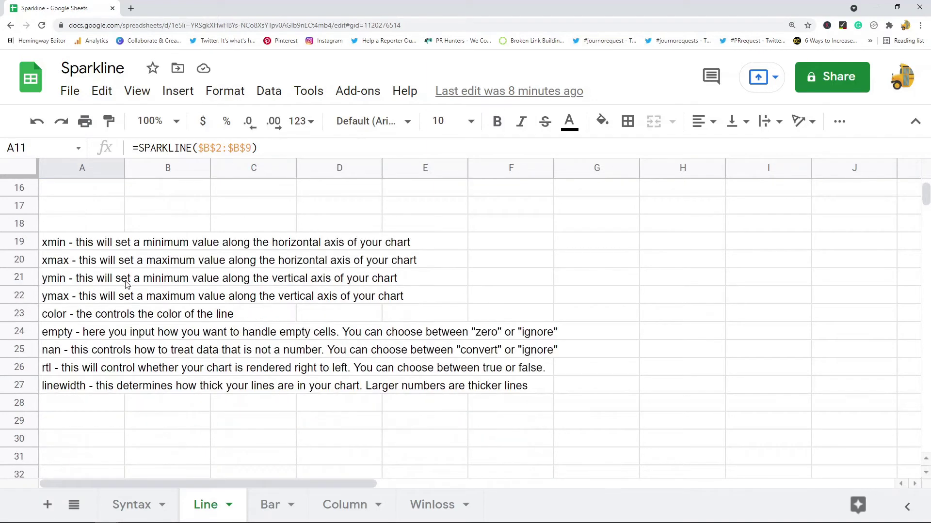
left_click(66, 248)
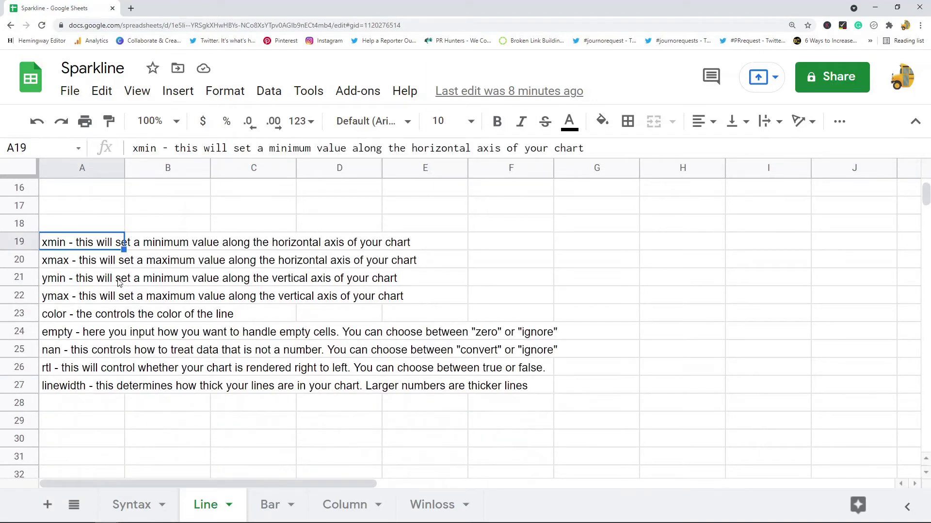
left_click(76, 262)
left_click(75, 285)
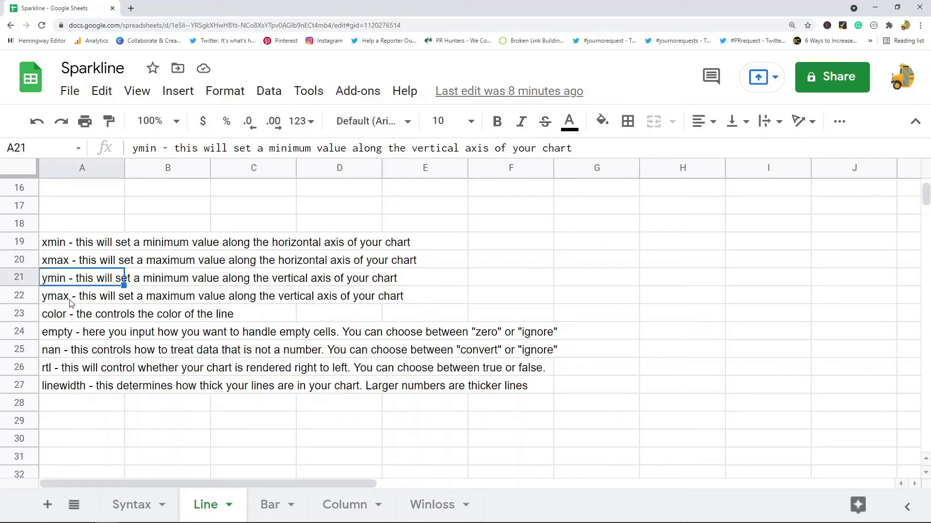
left_click(74, 304)
left_click(76, 321)
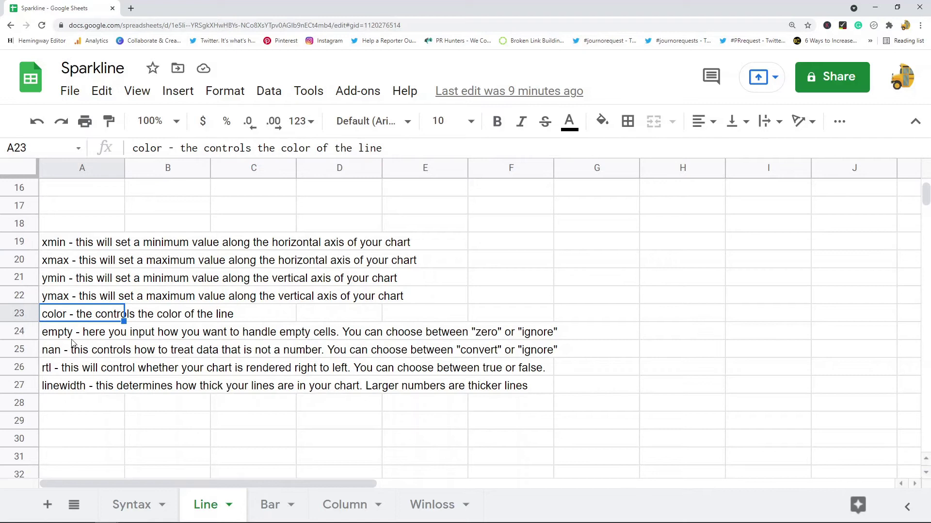
left_click(65, 336)
left_click(70, 355)
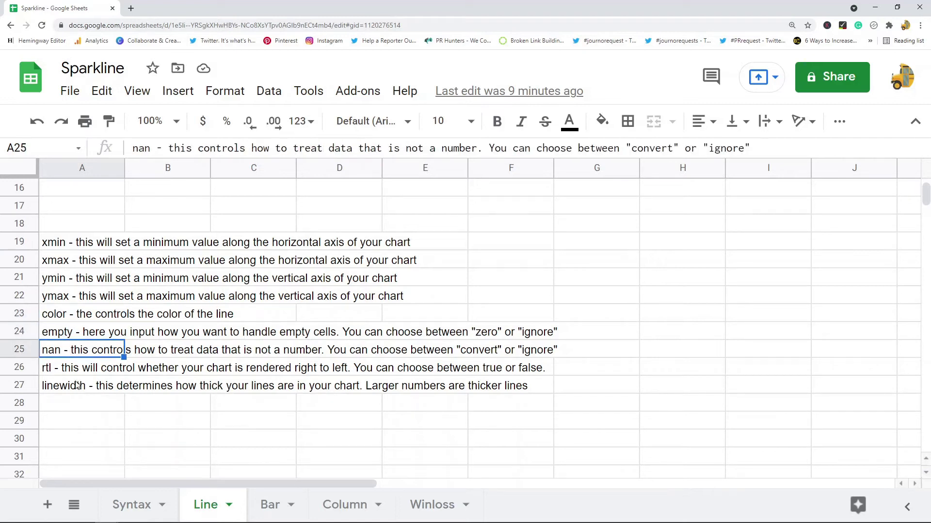
left_click(70, 374)
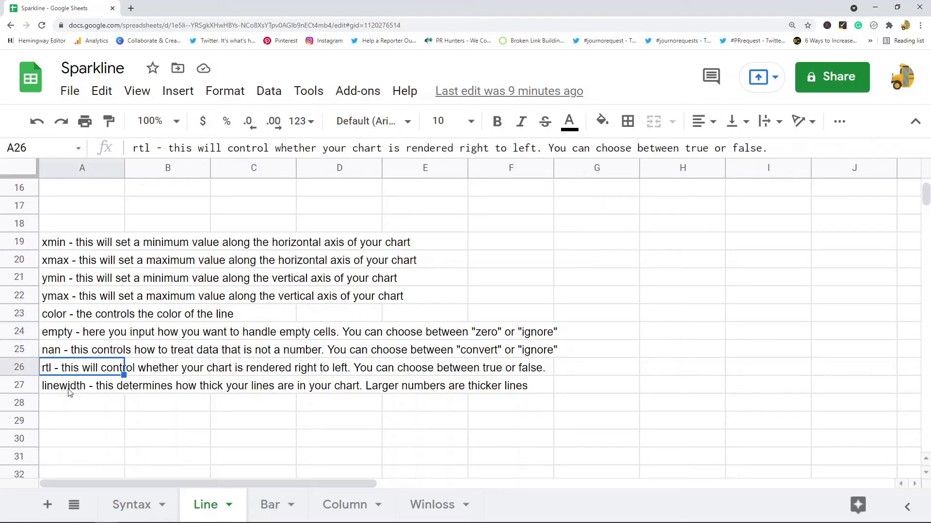
left_click(70, 388)
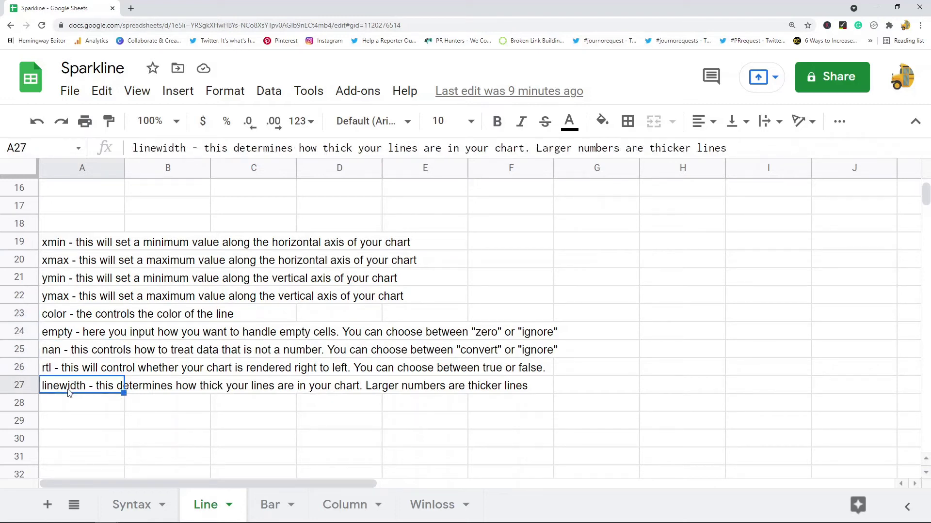
left_click(71, 248)
left_click_drag(72, 248, 68, 387)
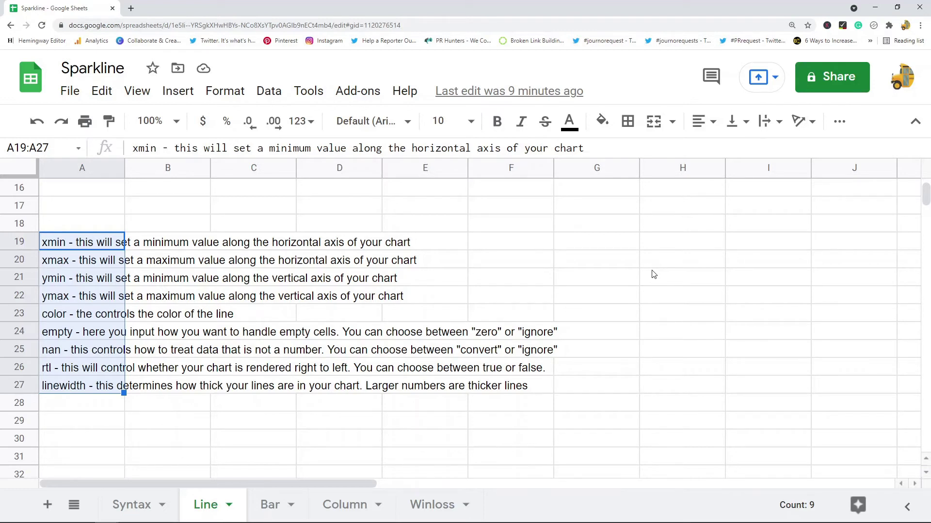
Return to the line sparkline in A11, then move to the Bar sheet.
scroll(301, 286, "up", 5)
left_click(120, 371)
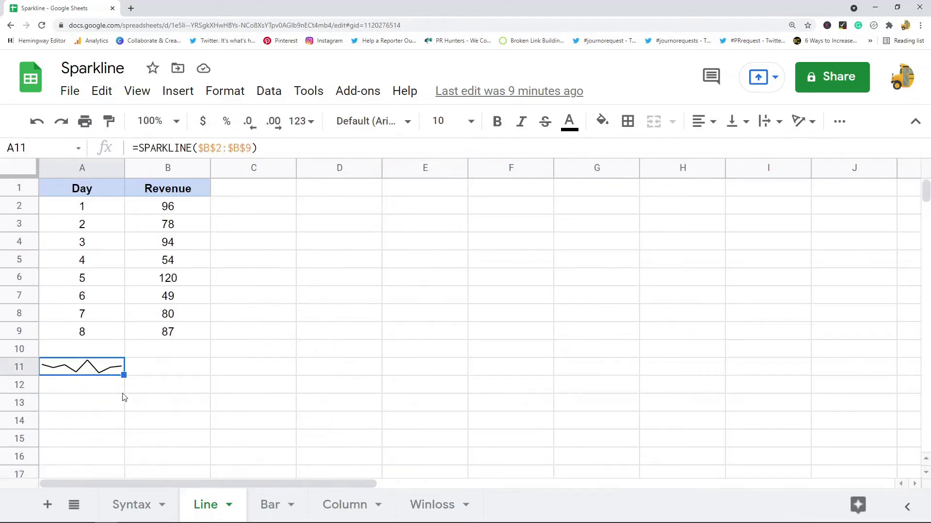
left_click(271, 509)
Inspect the bar SPARKLINE formula in C2 without changing it.
left_click(203, 204)
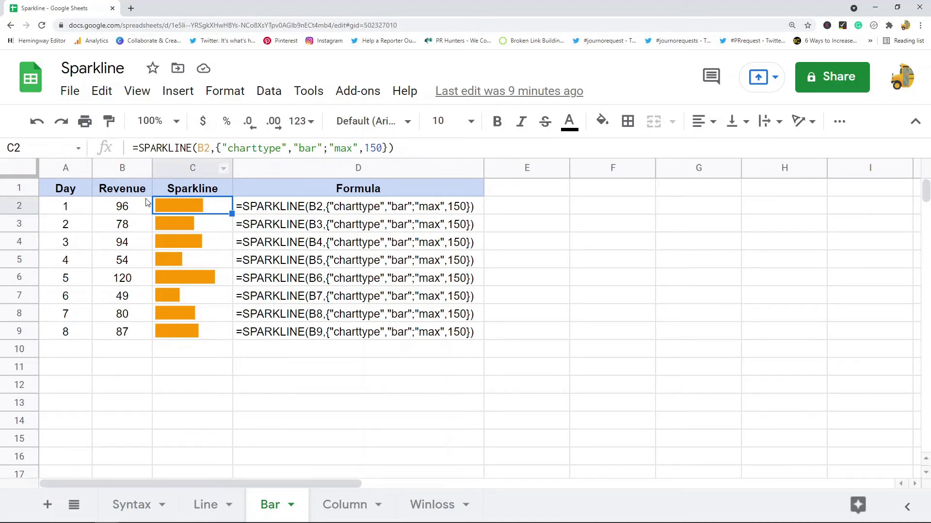
left_click(208, 147)
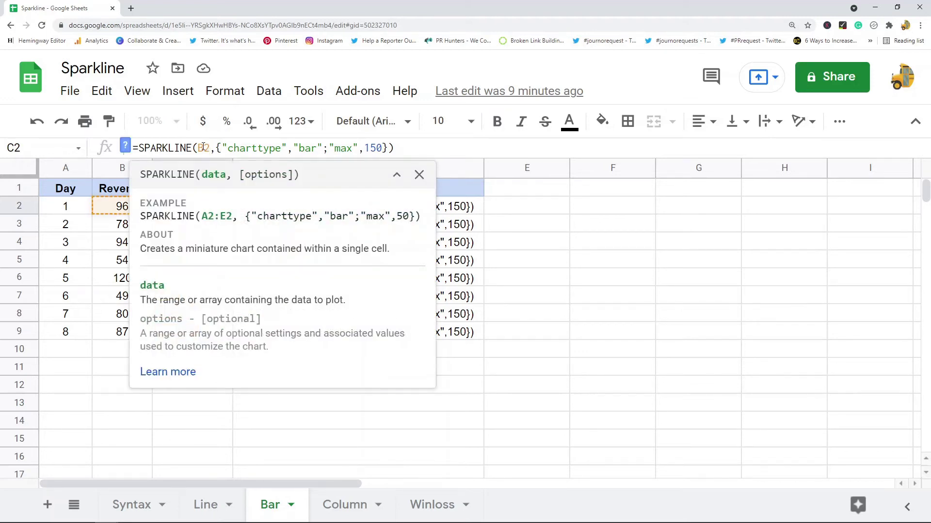
key("Escape")
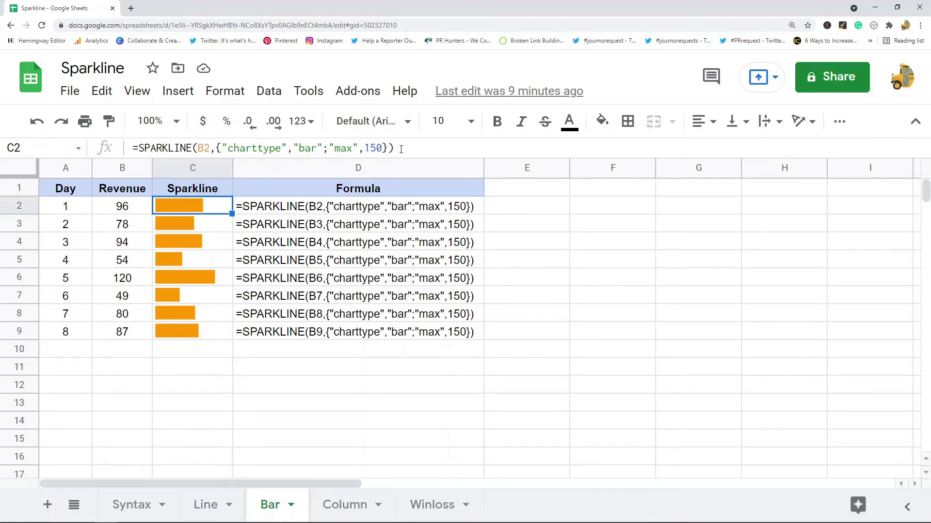
left_click(213, 387)
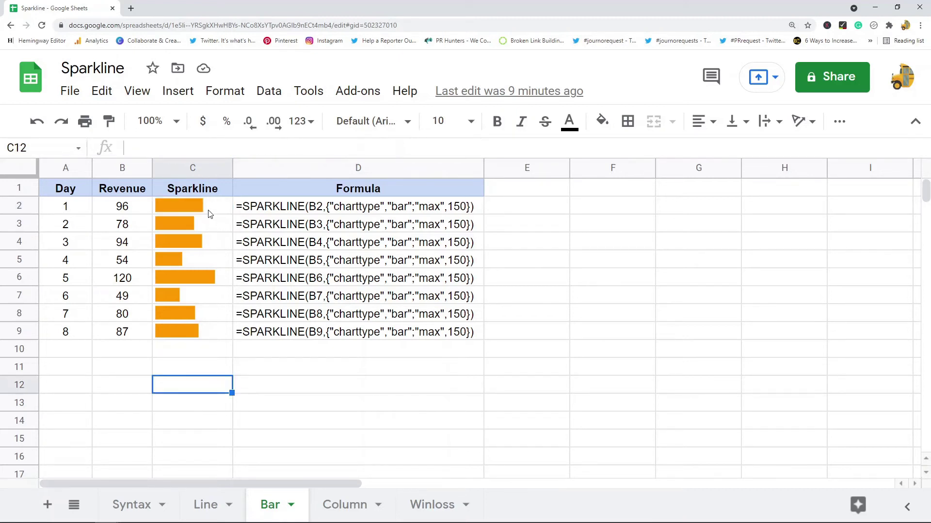
Check the bar sparkline formulas in C2 through C9, including the largest revenue, 120.
left_click(210, 213)
left_click(210, 229)
left_click(209, 245)
left_click(211, 261)
left_click(209, 280)
left_click(204, 298)
left_click(204, 325)
left_click(212, 317)
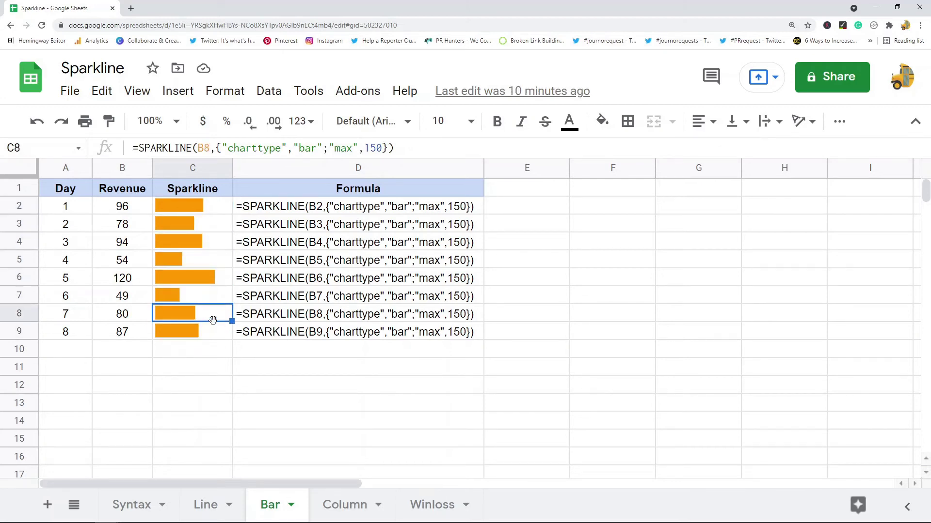
left_click(215, 278)
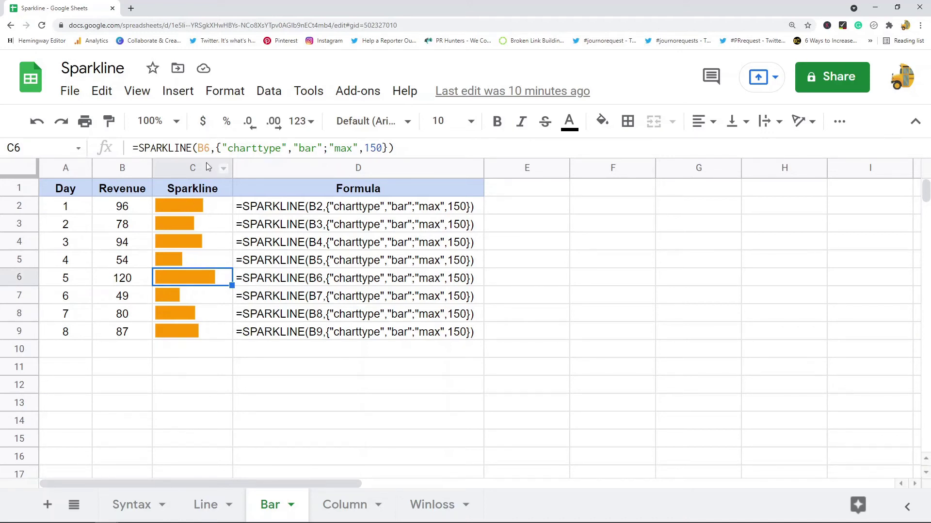
Select Revenue B2:B9, review the six bar options below, then go to the Column sheet.
left_click_drag(125, 209, 130, 334)
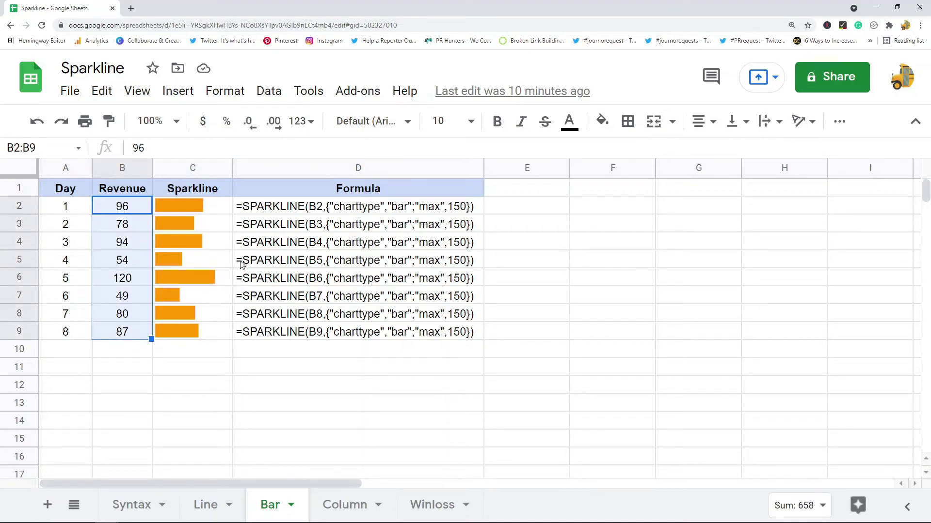
scroll(237, 224, "down", 5)
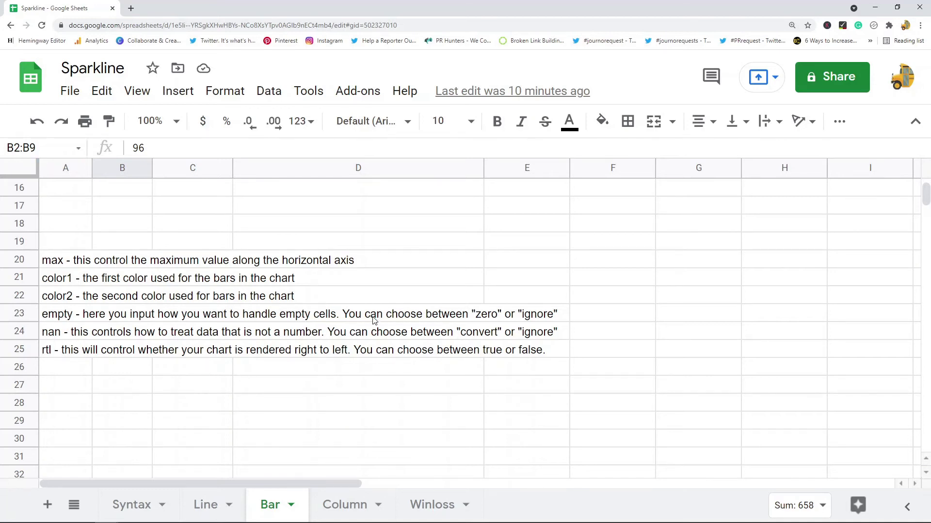
scroll(372, 318, "up", 5)
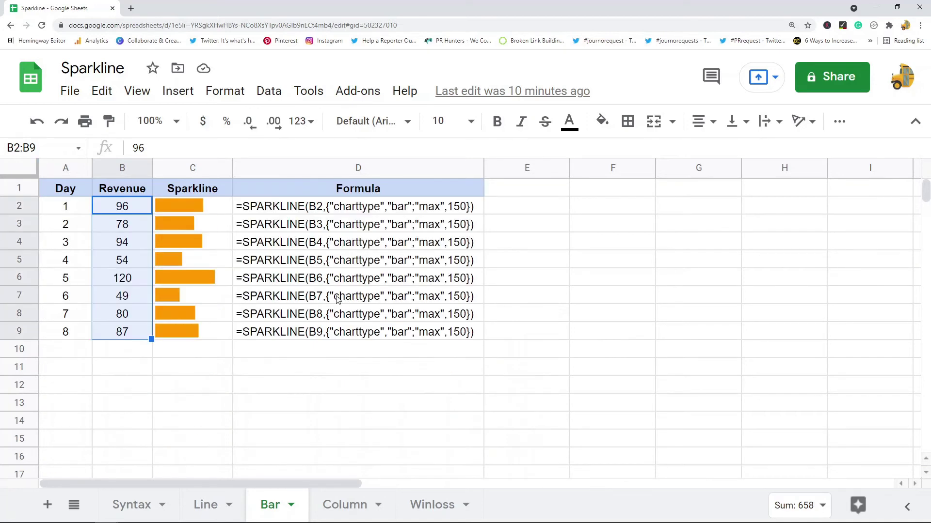
left_click(355, 507)
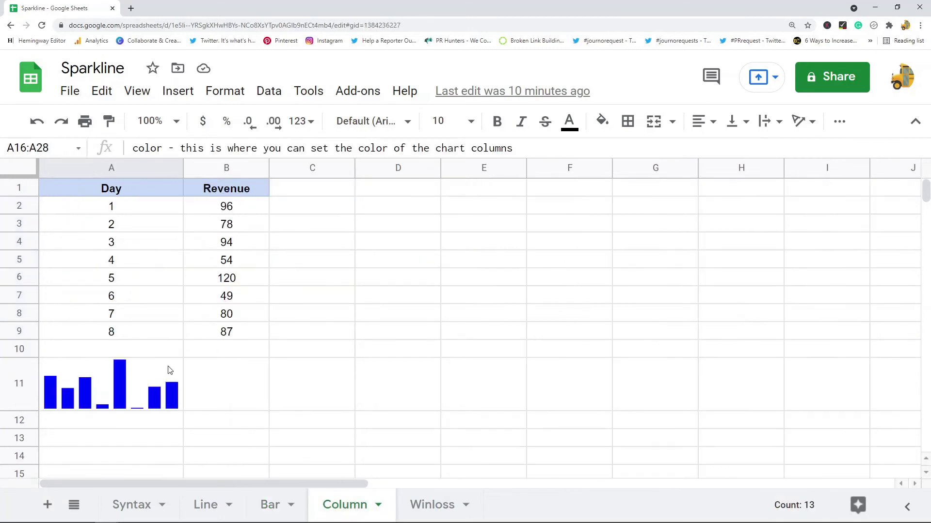
left_click(163, 381)
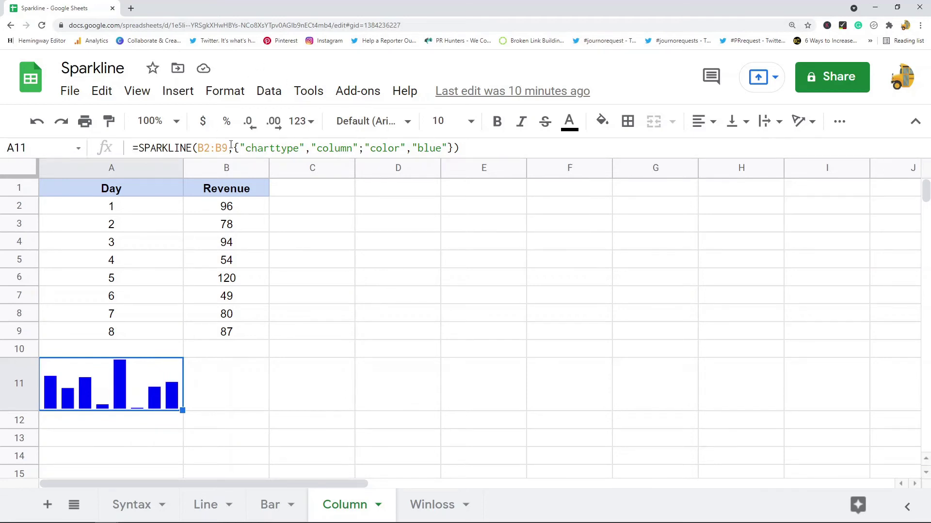
left_click_drag(231, 148, 203, 148)
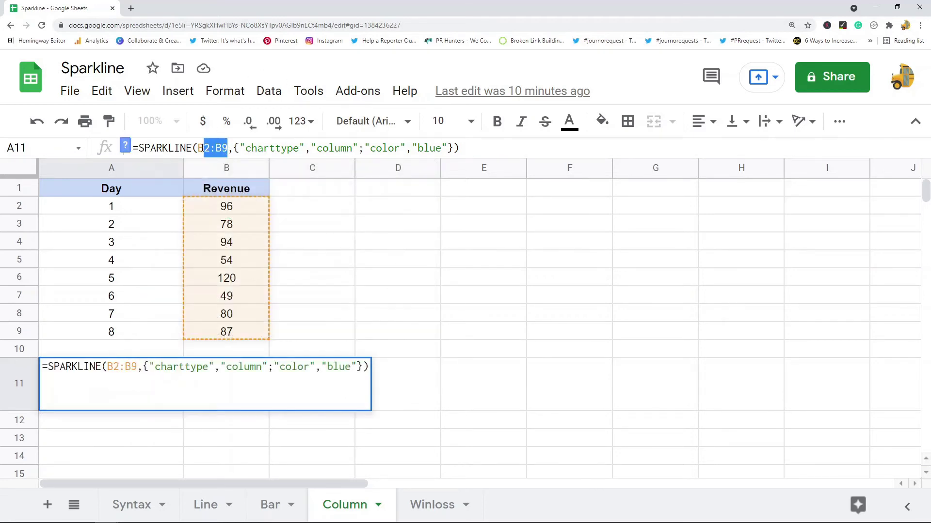
left_click(266, 148)
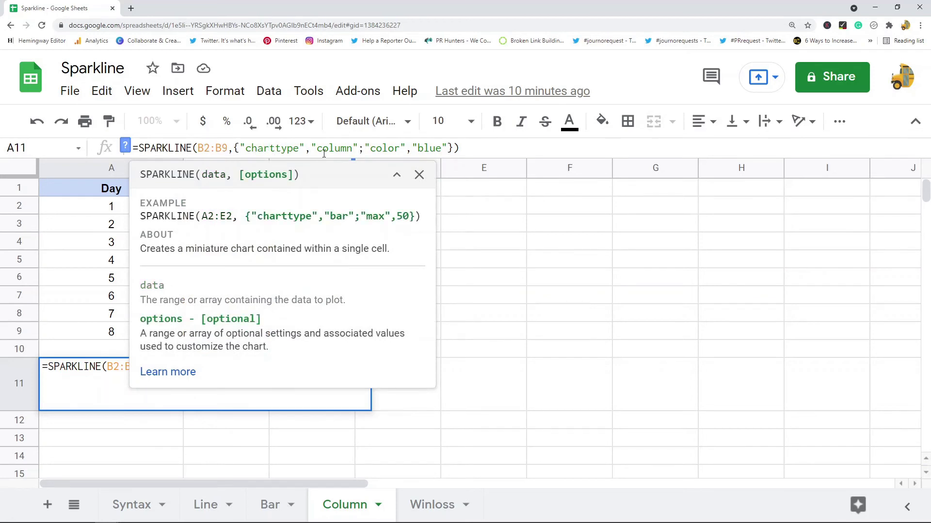
left_click(419, 175)
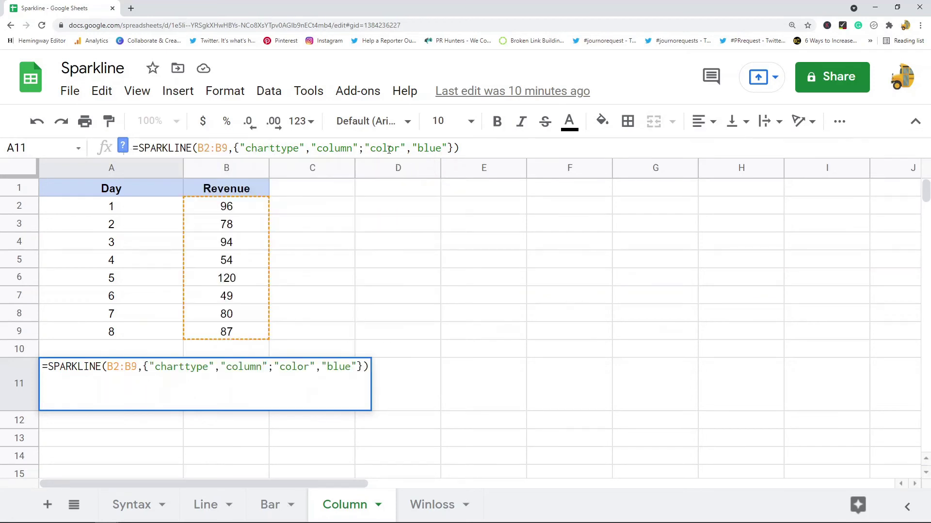
left_click(573, 264)
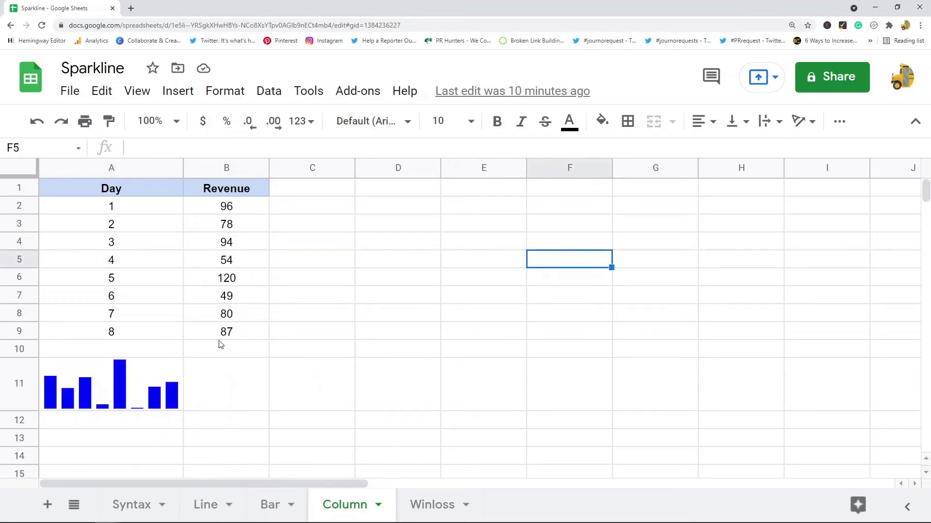
left_click(143, 393)
left_click(313, 331)
scroll(310, 337, "down", 5)
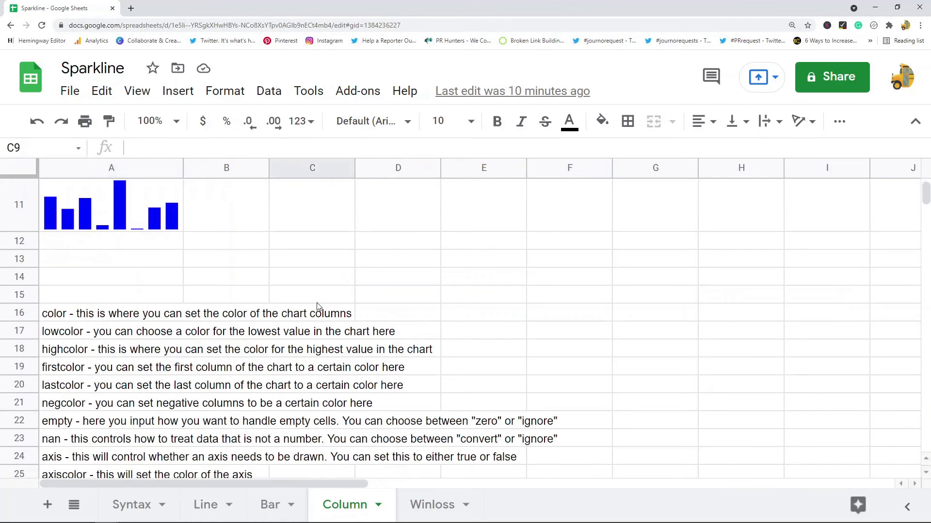
left_click(62, 211)
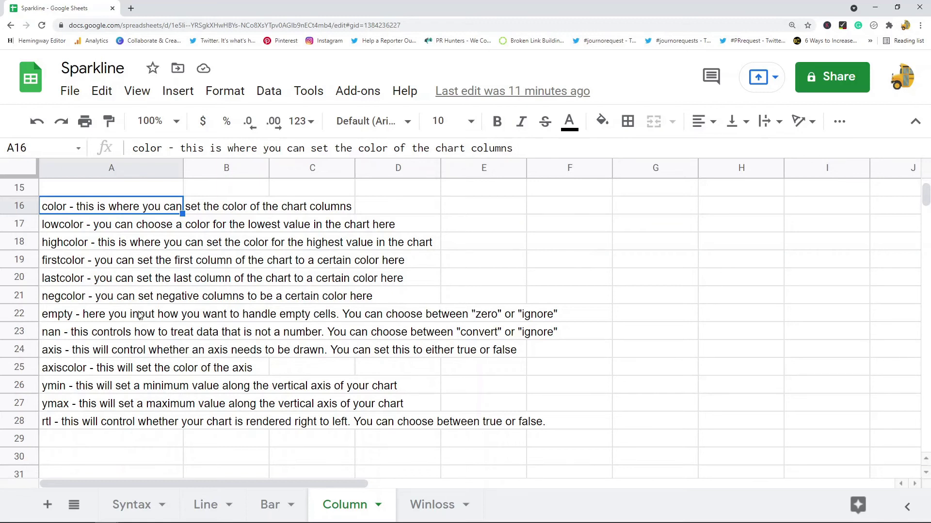
scroll(484, 300, "up", 5)
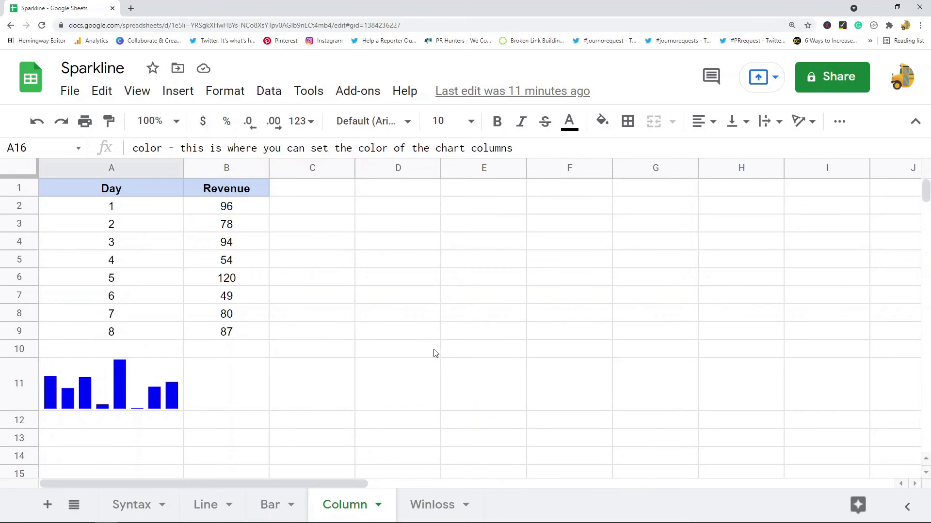
On the Winloss sheet, show A11's formula range and the -10000 revenue marked red.
left_click(441, 504)
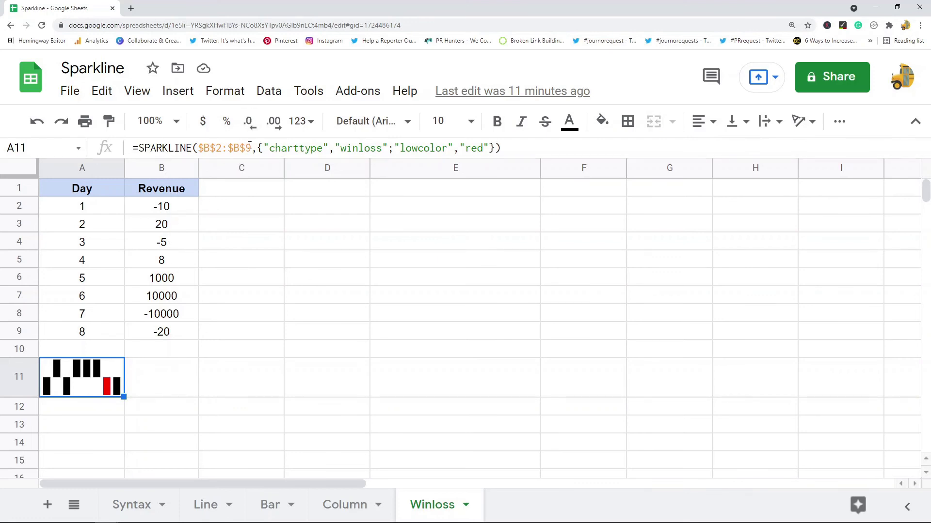
left_click(231, 148)
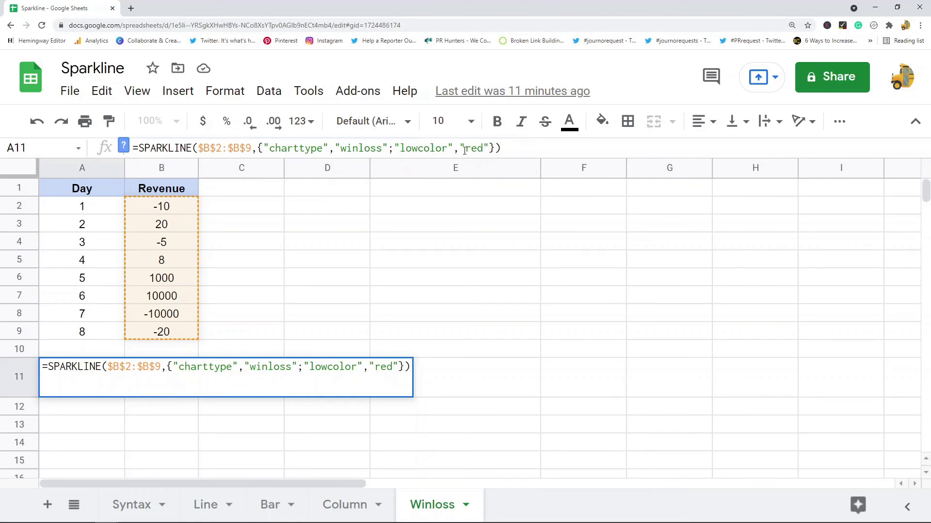
key("Escape")
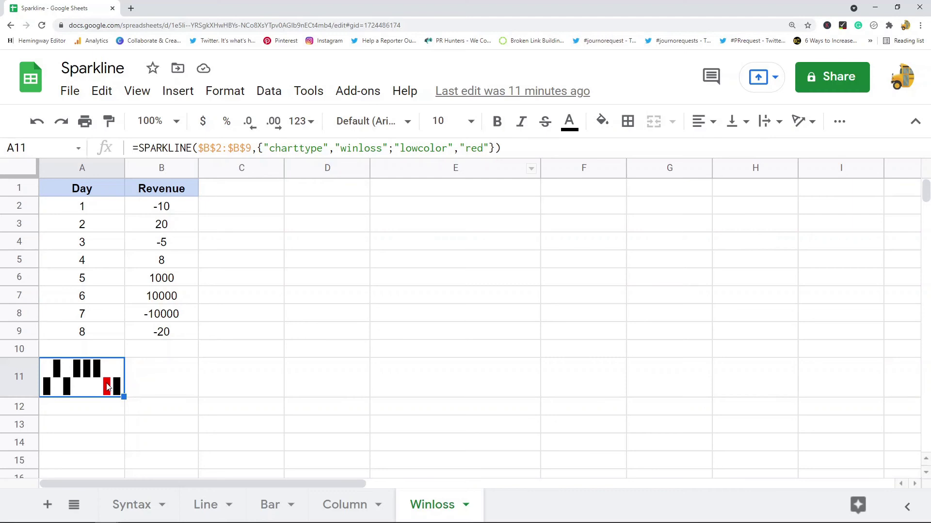
left_click(172, 319)
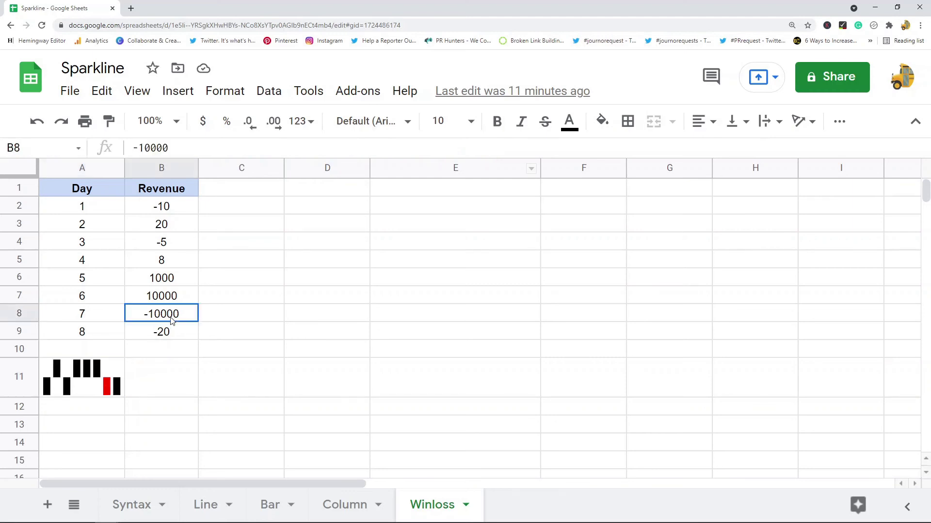
left_click(107, 392)
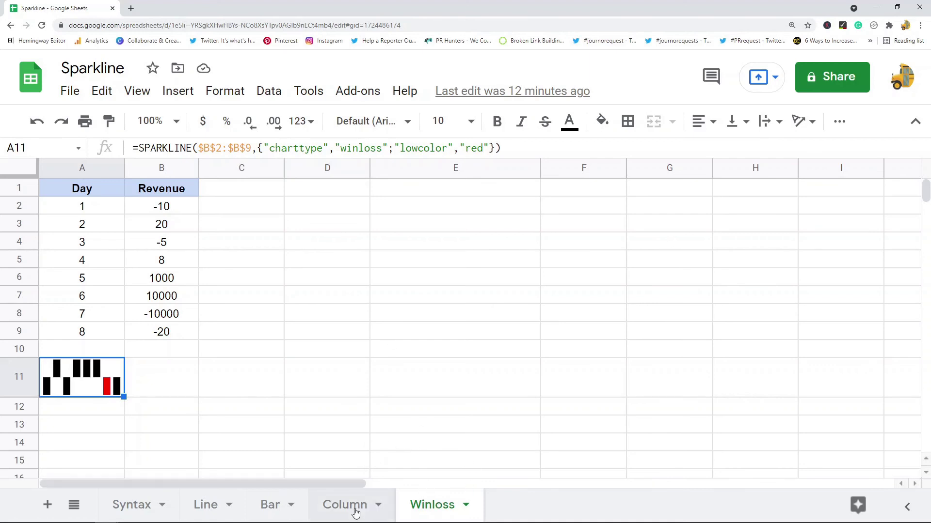
scroll(337, 305, "down", 4)
scroll(189, 321, "down", 2)
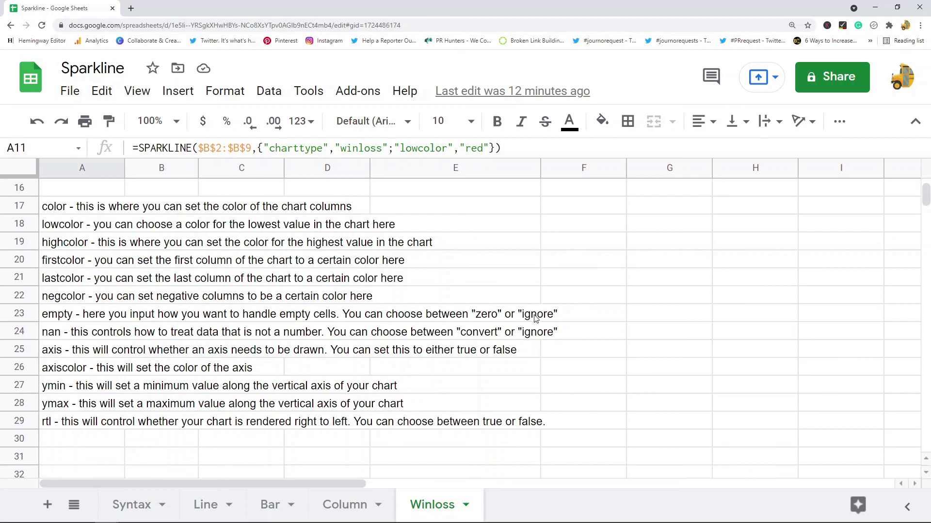
scroll(532, 314, "up", 5)
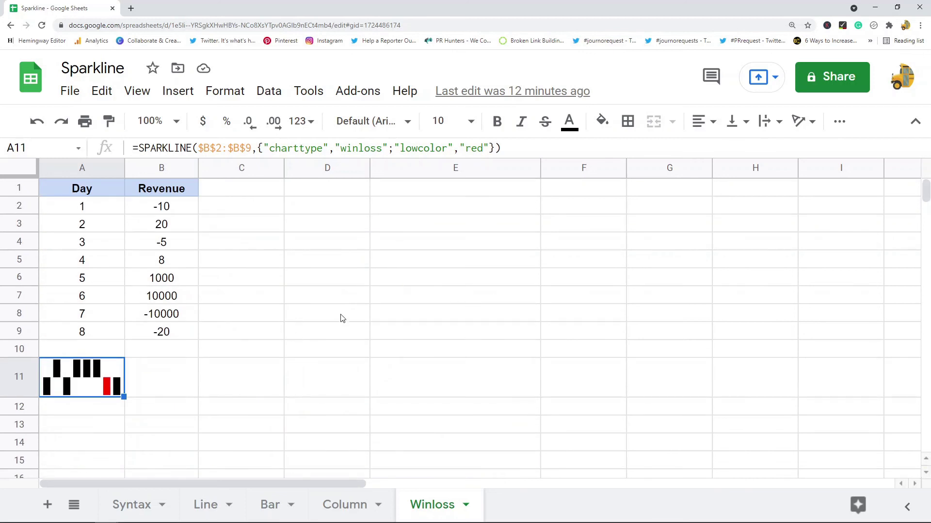